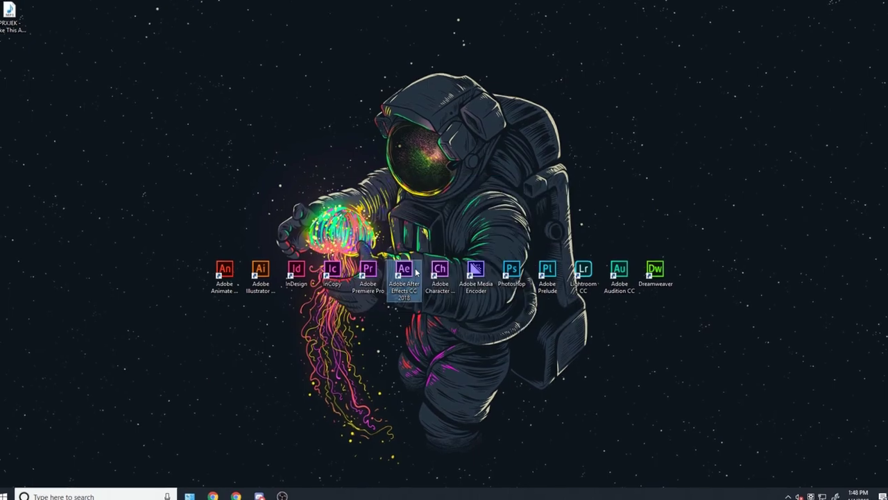
# Step: Launch After Effects and create Comp 1 at 1600 px wide, 21 fps
pyautogui.doubleClick(415, 270)
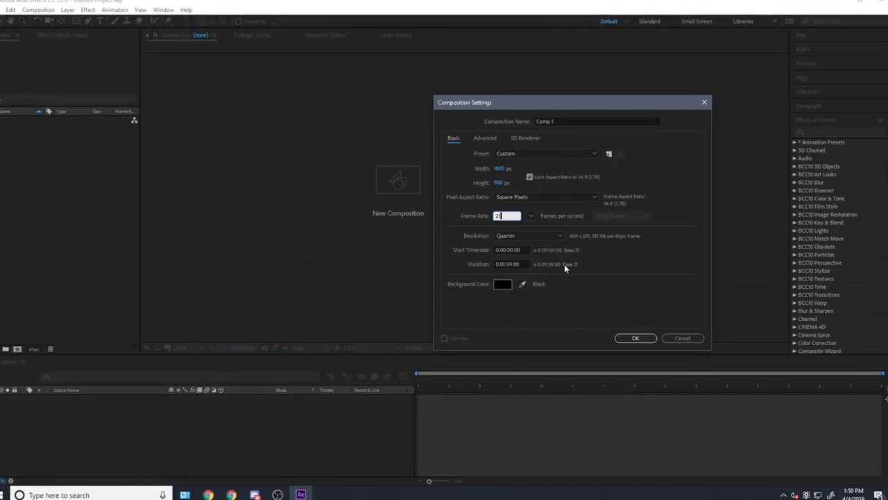
pyautogui.write('30')
pyautogui.doubleClick(501, 168)
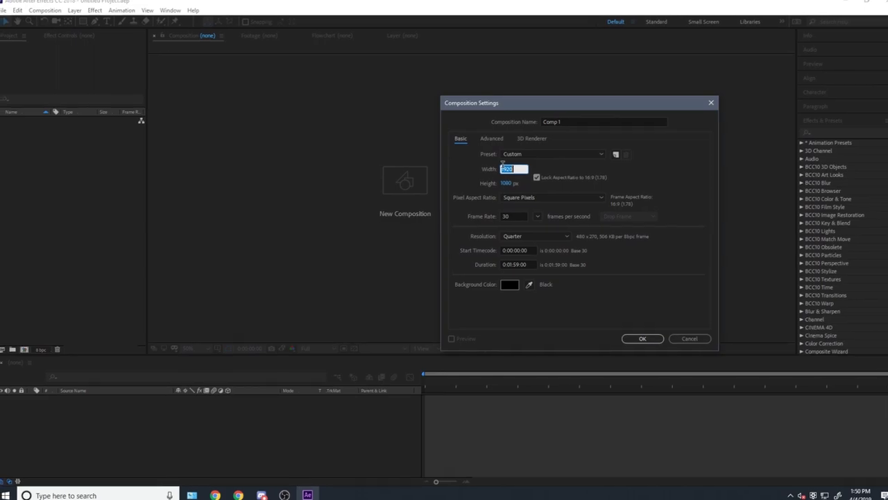
pyautogui.write('16')
pyautogui.write('00')
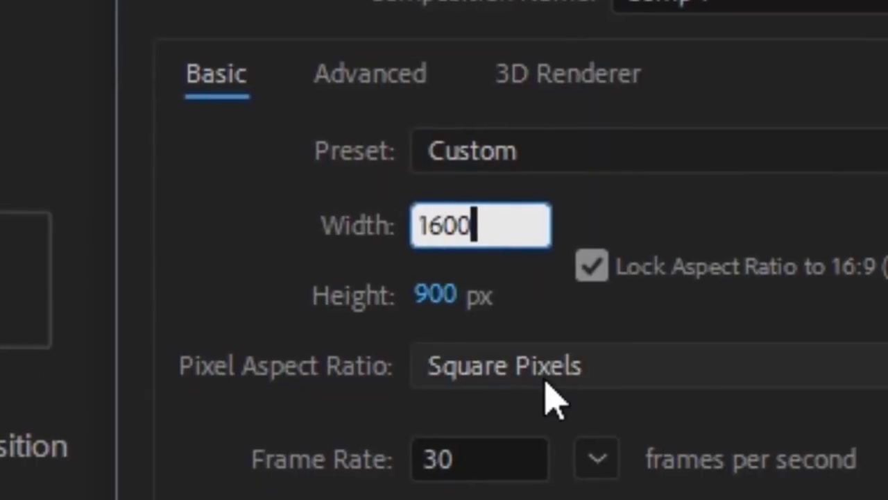
pyautogui.press('Return')
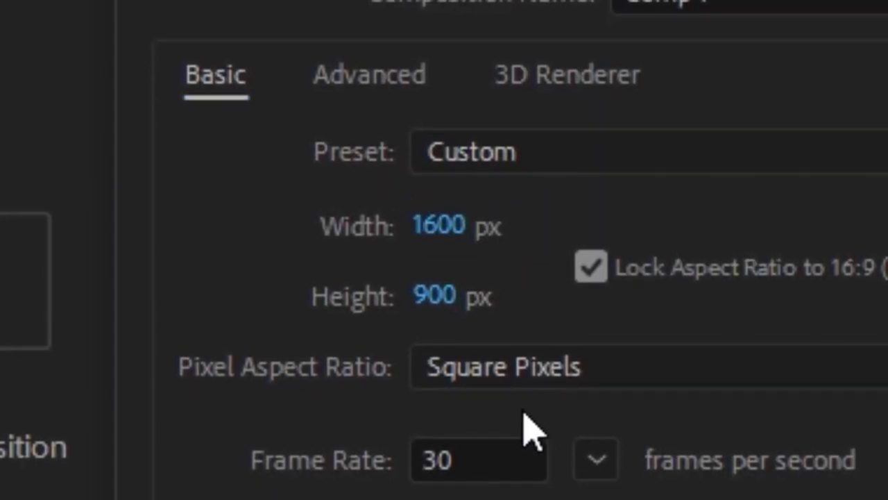
pyautogui.doubleClick(485, 458)
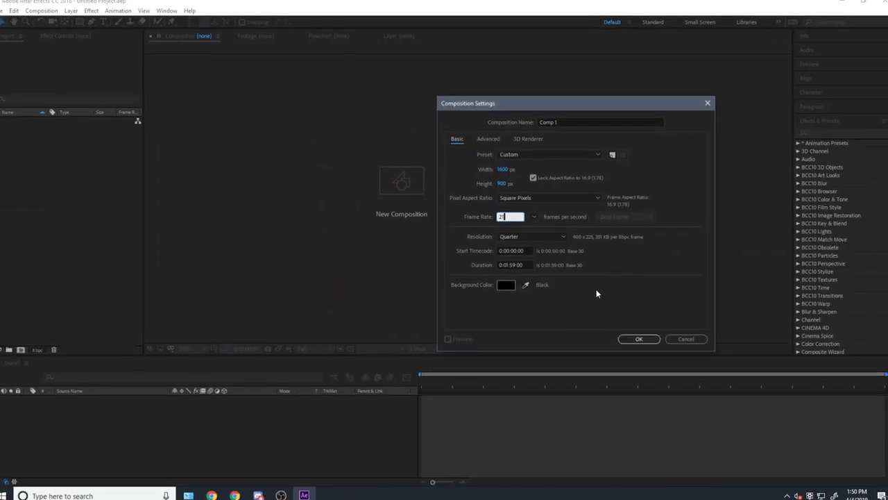
pyautogui.write('21')
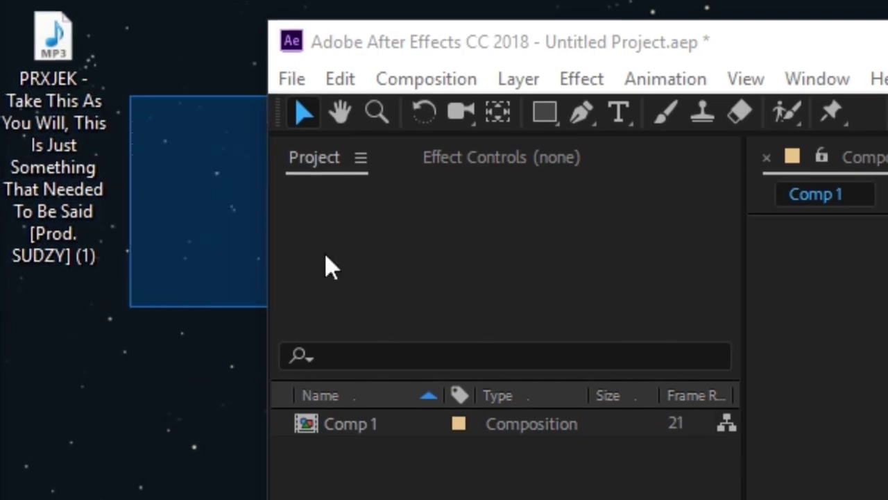
# Step: Bring the desktop song MP3 into Comp 1 as an audio layer
pyautogui.click(55, 138)
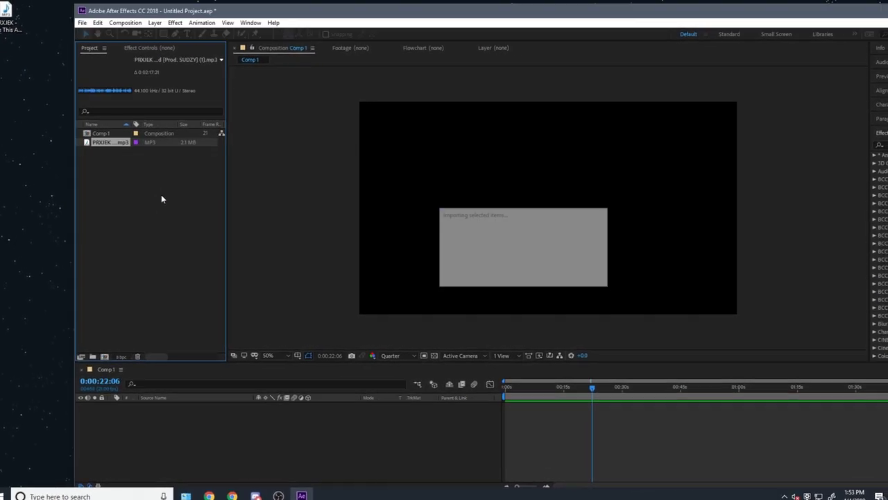
pyautogui.moveTo(111, 143); pyautogui.dragTo(506, 414)
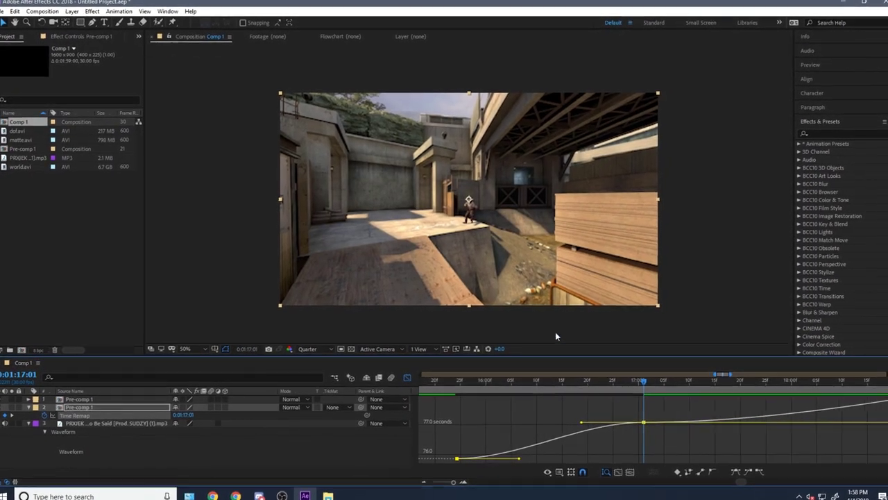
# Step: Enlarge the speed graph, select the lower Time Remap keyframe and preview the ramp
pyautogui.moveTo(565, 352); pyautogui.dragTo(555, 285)
pyautogui.scroll(-5, 775, 364)
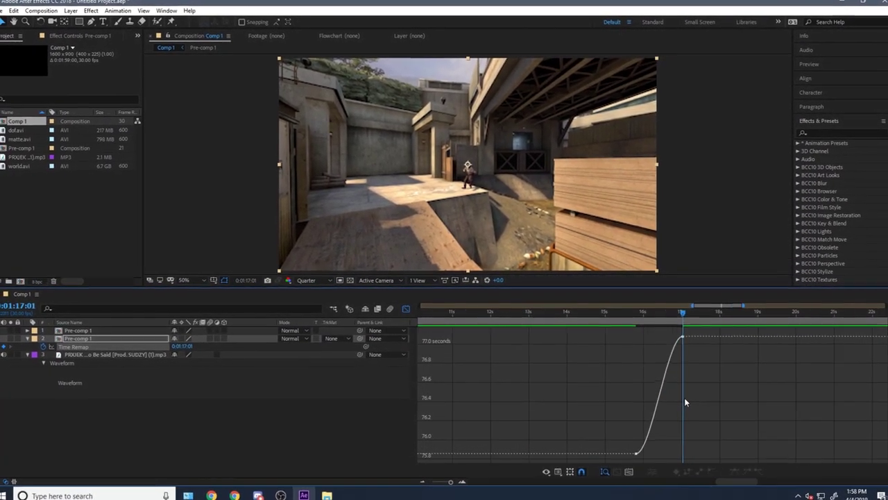
pyautogui.moveTo(474, 376); pyautogui.dragTo(522, 471)
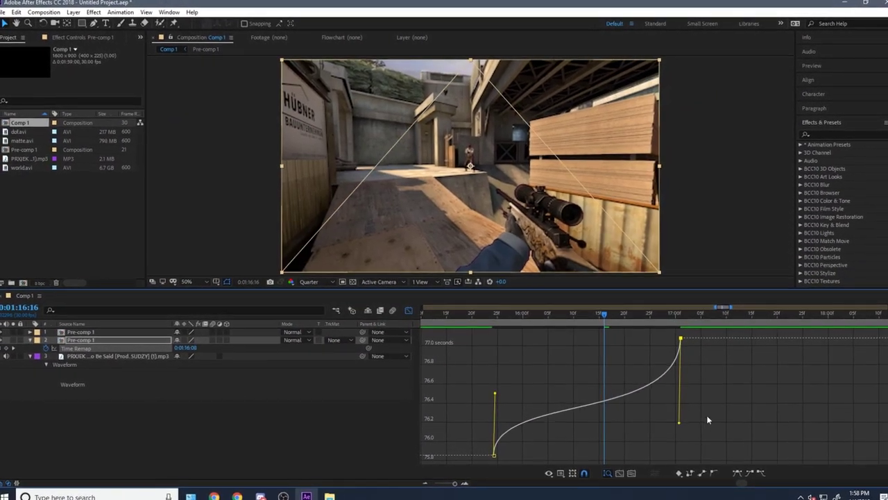
pyautogui.press('space')
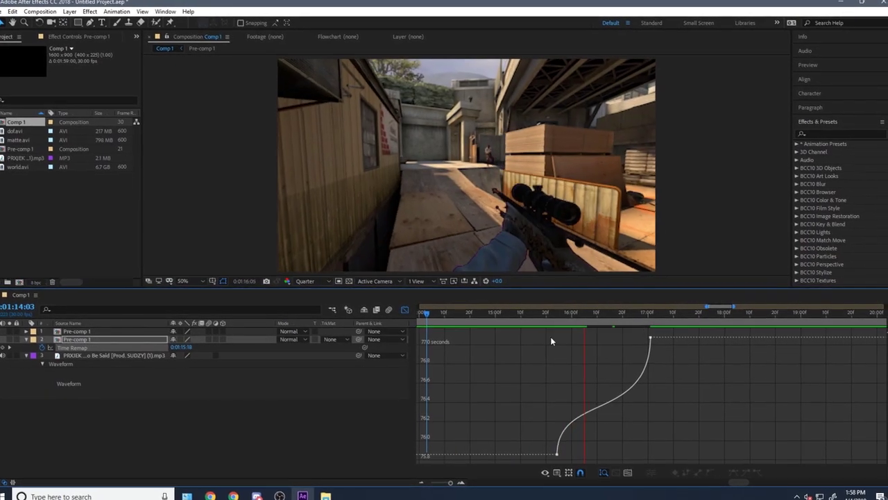
# Step: Refine the Time Remap speed curve around 0:01:15:20 and replay the ramp preview
pyautogui.click(556, 316)
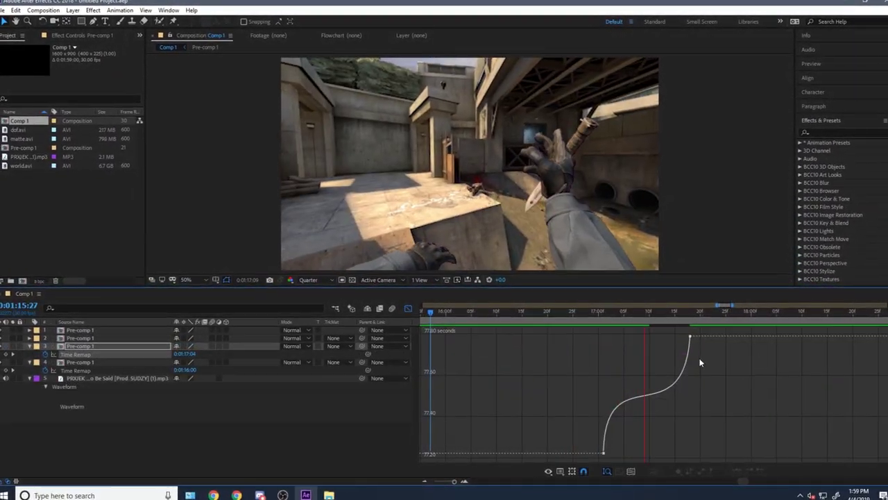
pyautogui.click(475, 315)
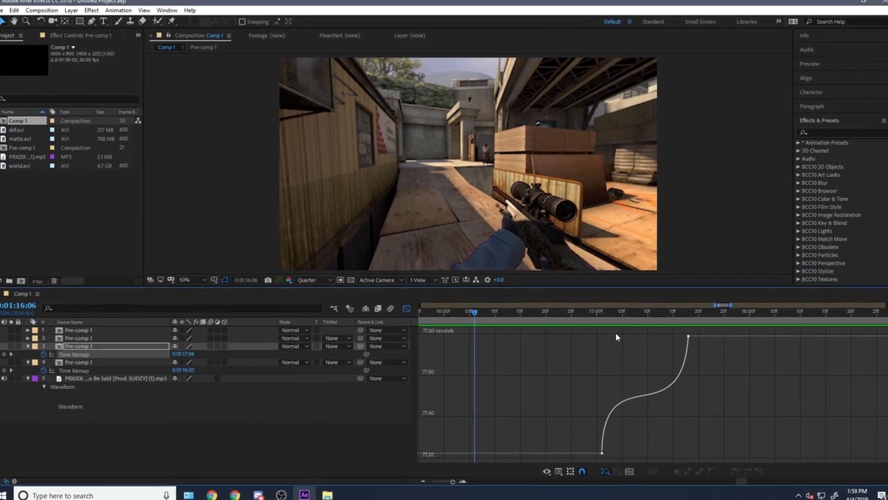
pyautogui.click(604, 389)
pyautogui.click(626, 356)
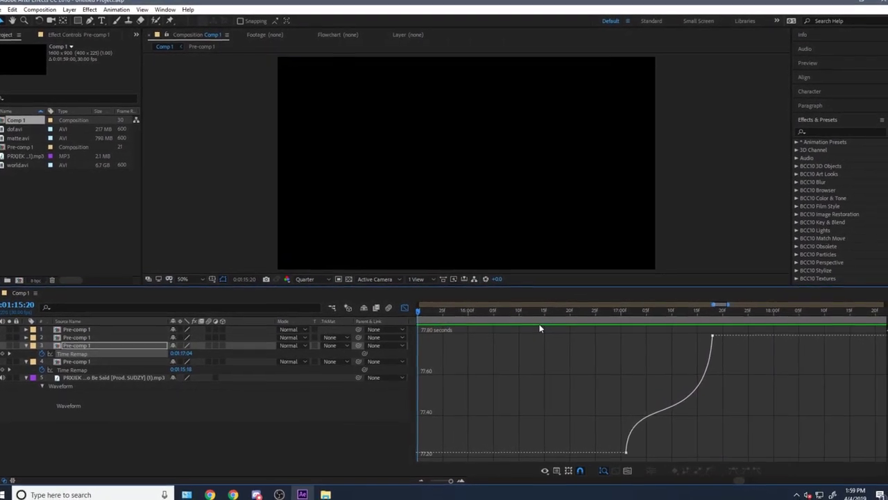
pyautogui.press('space')
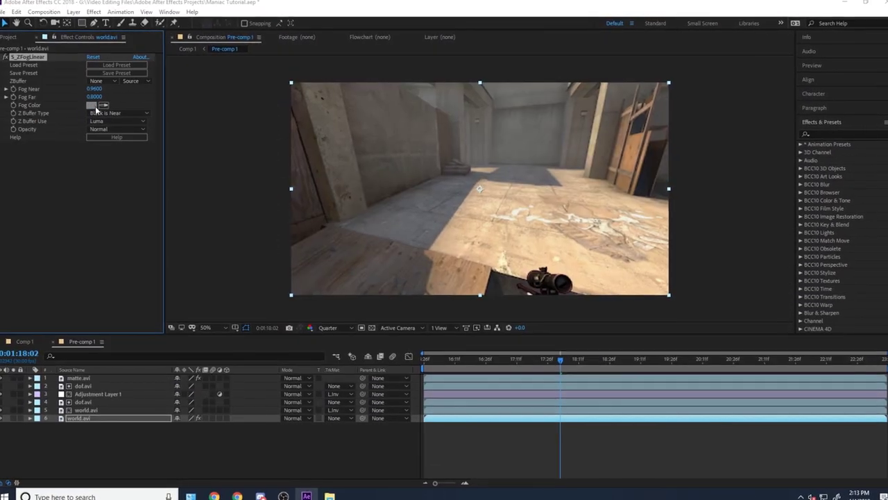
# Step: Run 3D Camera Tracker on Pre-comp 1's bottom world.avi layer to solve the track
pyautogui.click(93, 106)
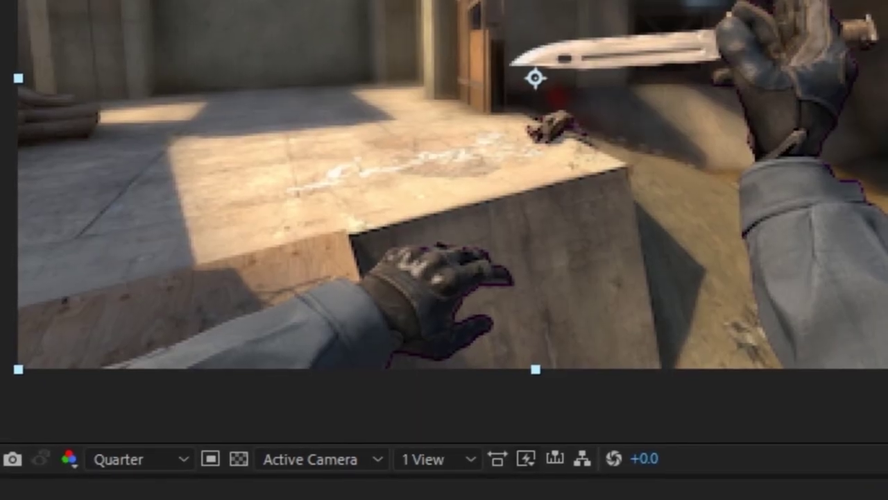
pyautogui.write('glitchif')
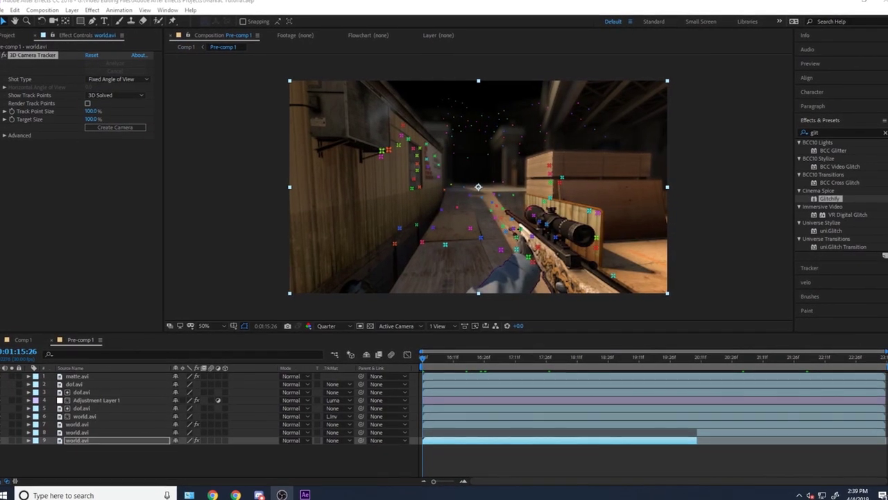
# Step: Scrub the tracked shot to check the saber glow, then preview Overlay.png in Comp 1
pyautogui.click(9, 34)
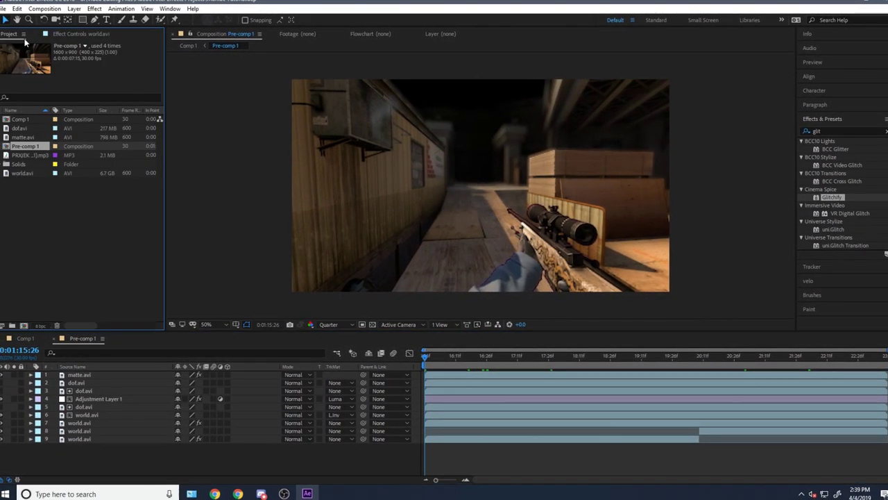
pyautogui.moveTo(427, 356); pyautogui.dragTo(486, 355)
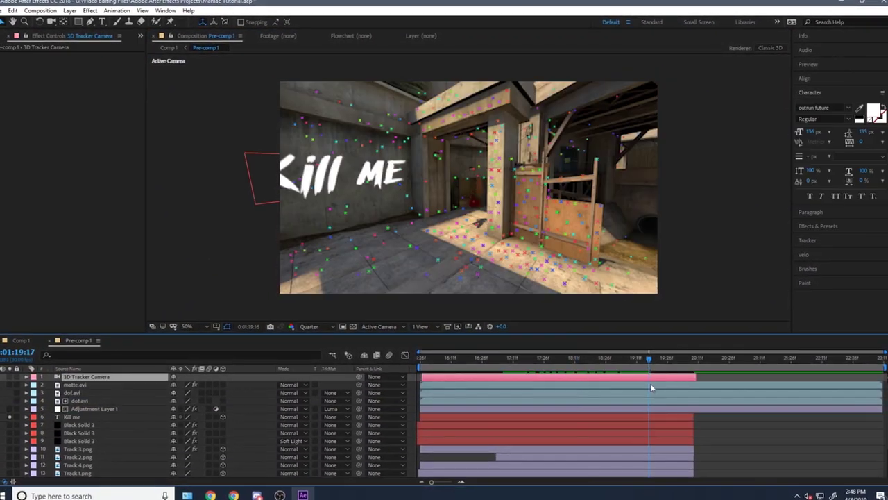
pyautogui.moveTo(672, 357)
pyautogui.mouseDown()
pyautogui.moveTo(537, 402)
pyautogui.moveTo(601, 397)
pyautogui.mouseUp()
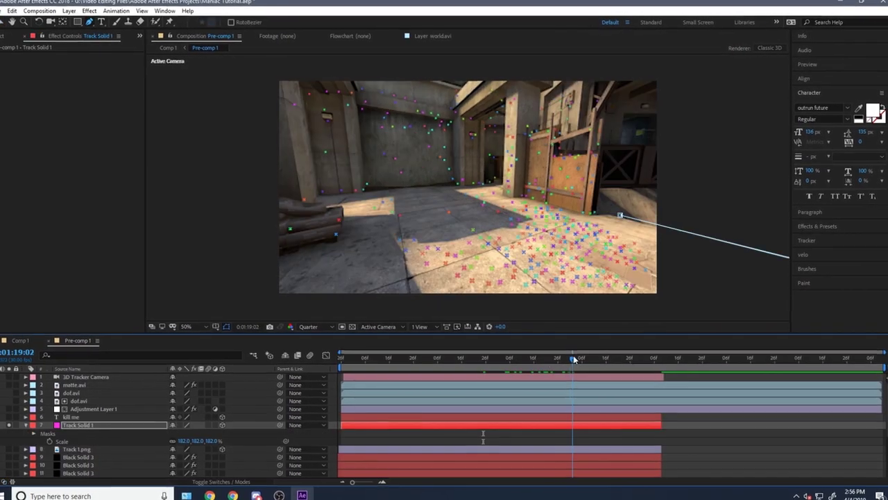
pyautogui.moveTo(431, 359); pyautogui.dragTo(439, 359)
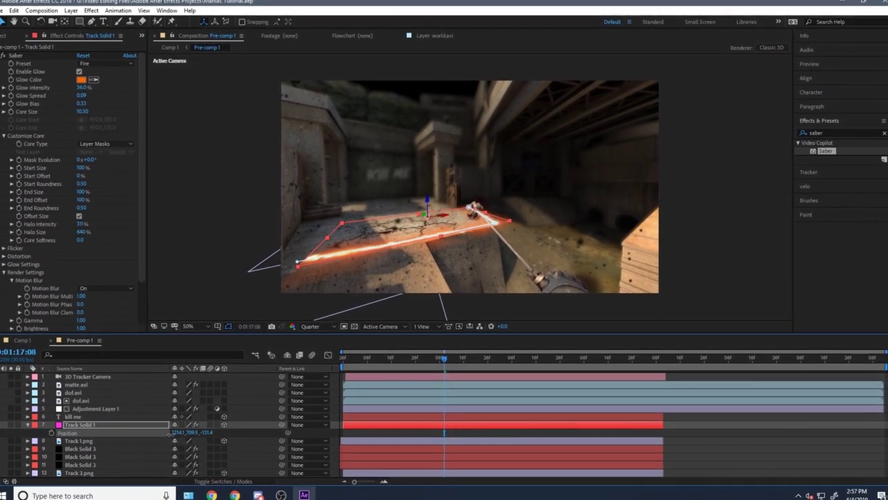
pyautogui.moveTo(441, 358); pyautogui.dragTo(496, 359)
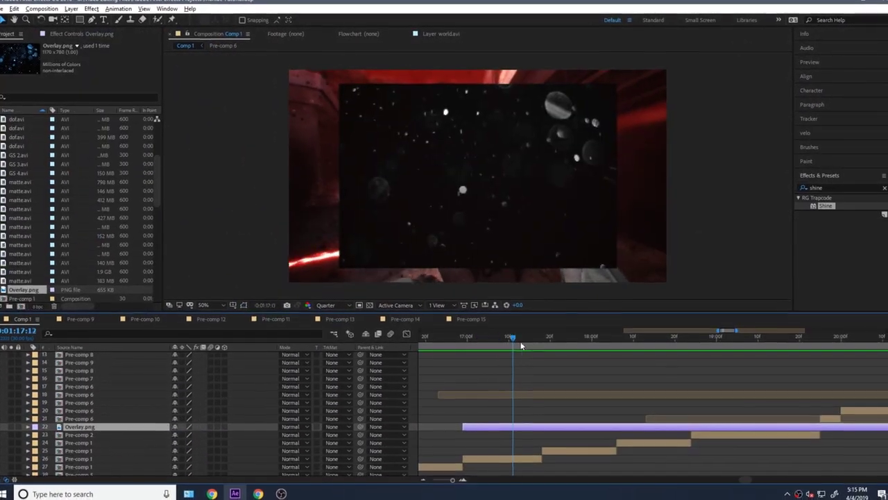
pyautogui.moveTo(523, 350); pyautogui.dragTo(697, 351)
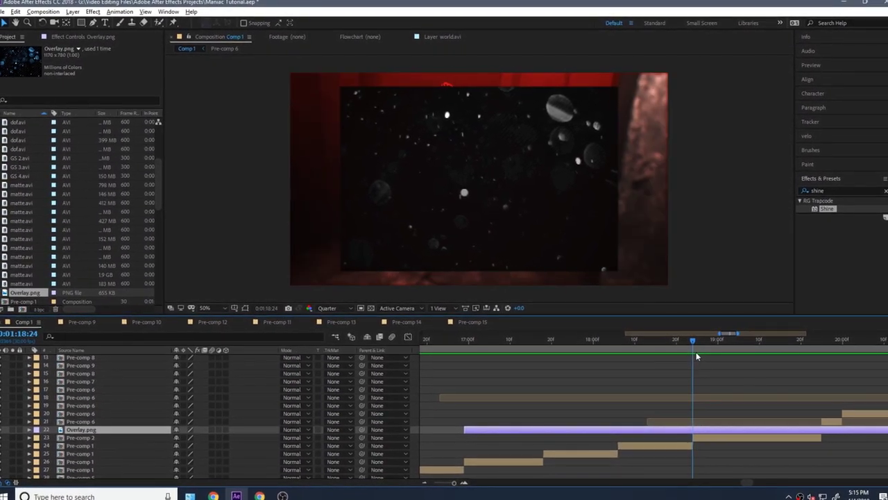
# Step: Split Overlay.png at the current frame and add a wide dip near 14:00f
pyautogui.hotkey('ctrl', 'shift', 'd')
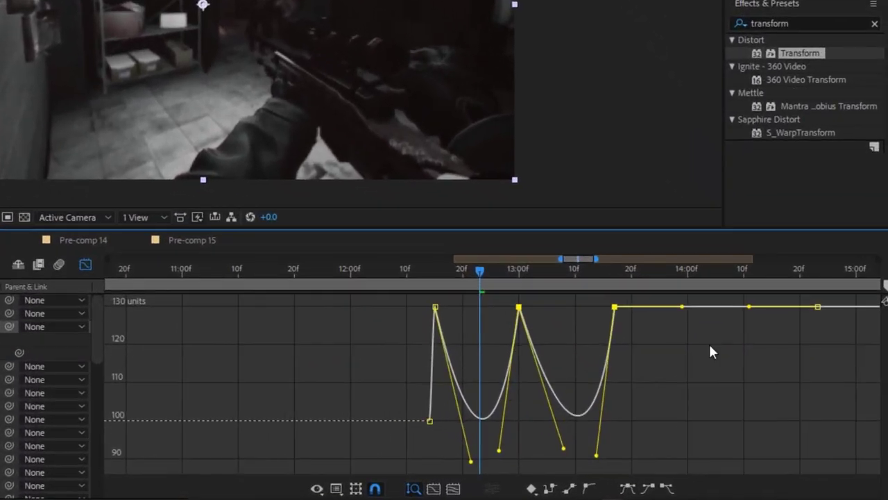
pyautogui.click(709, 342)
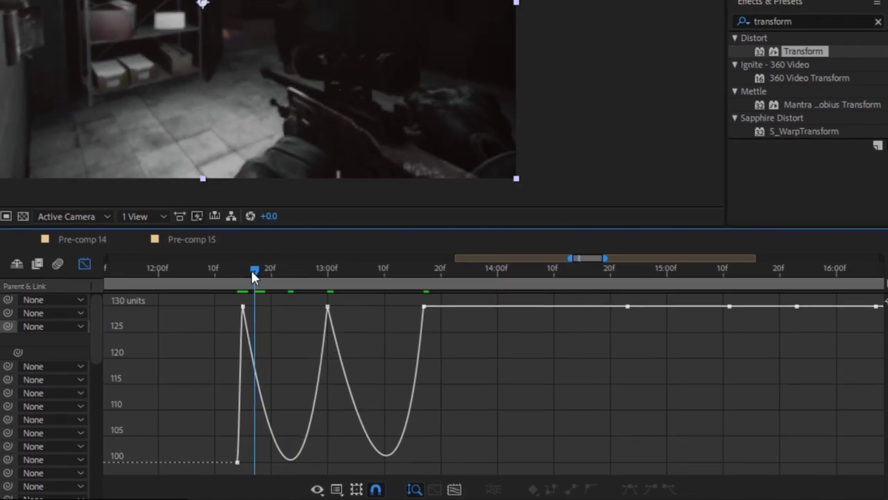
pyautogui.moveTo(244, 267); pyautogui.dragTo(486, 270)
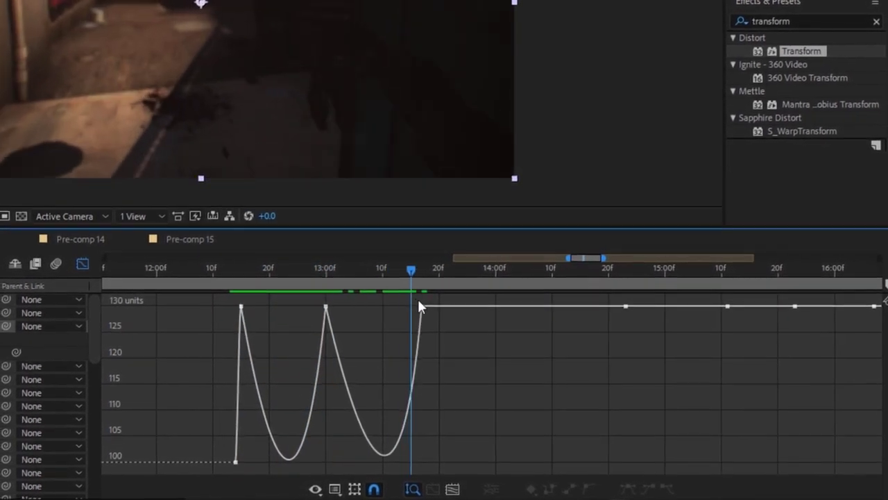
pyautogui.moveTo(494, 311); pyautogui.dragTo(532, 425)
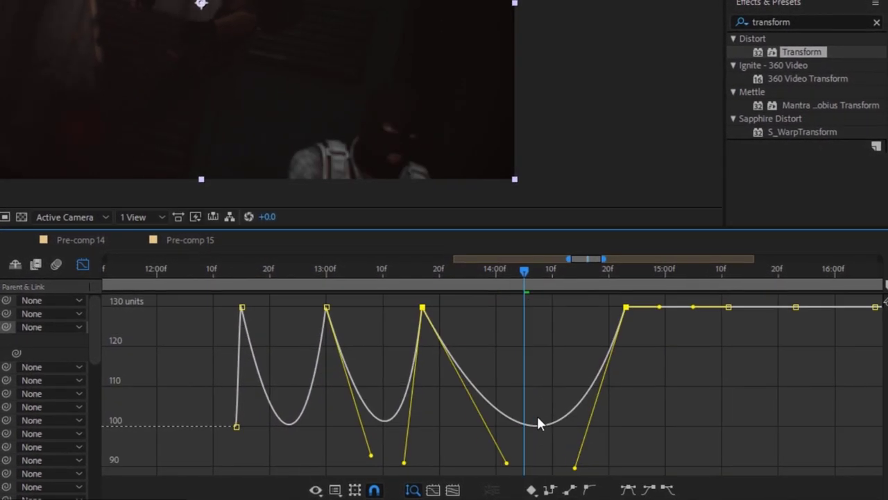
pyautogui.click(535, 389)
pyautogui.scroll(-5, 541, 360)
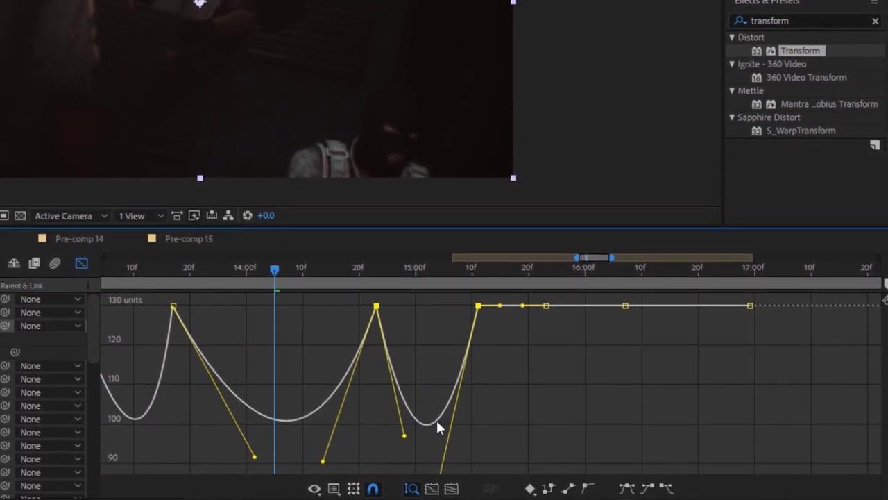
# Step: Repeat the peak-and-dip keyframe pattern and smooth the new dips to match earlier ones
pyautogui.click(542, 366)
pyautogui.hotkey('ctrl', 'shift', 'z')
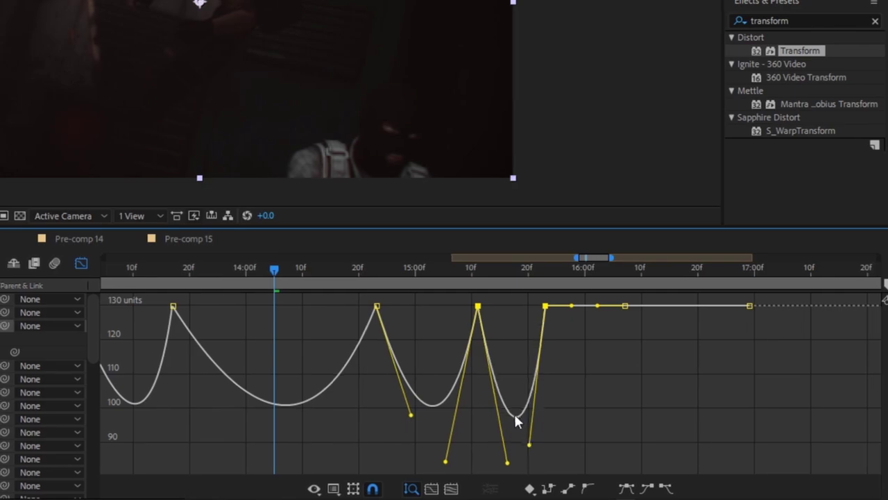
pyautogui.hotkey('ctrl', 'z')
pyautogui.hotkey('ctrl', 'shift', 'z')
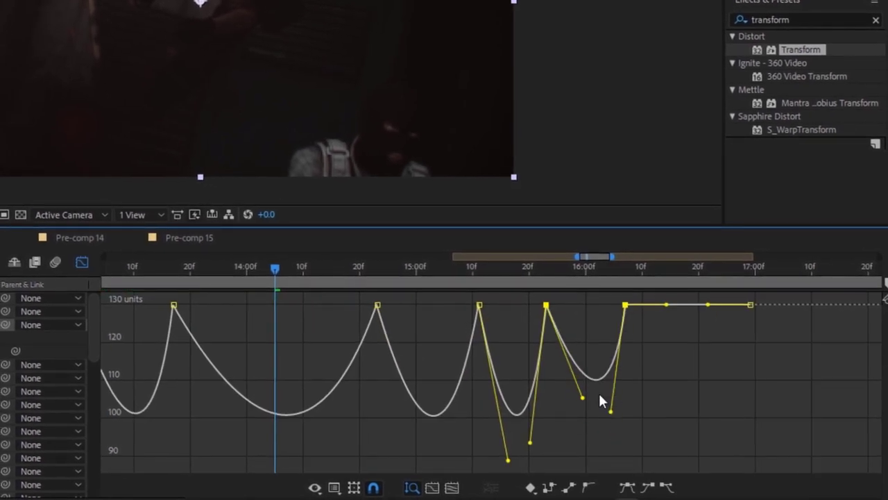
pyautogui.moveTo(598, 388); pyautogui.dragTo(585, 415)
pyautogui.click(584, 415)
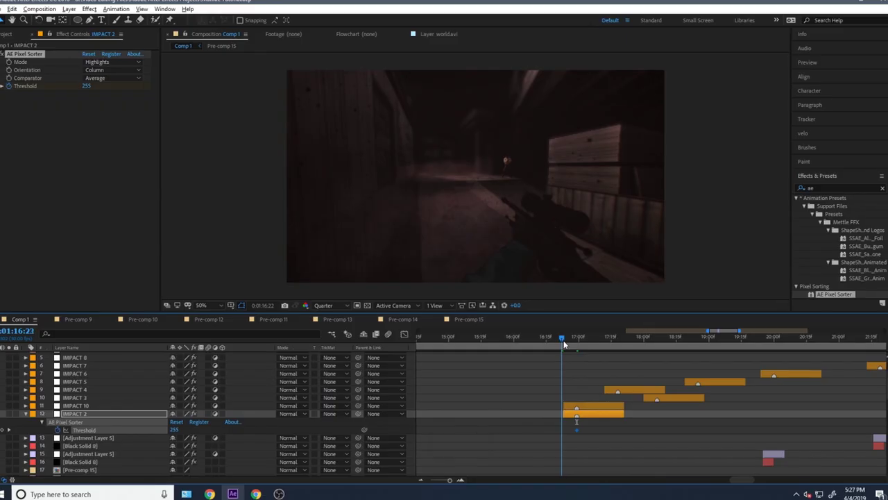
# Step: Key IMPACT 2's Pixel Sorter Threshold to 0 at the clip start and set Bulge Height
pyautogui.click(566, 340)
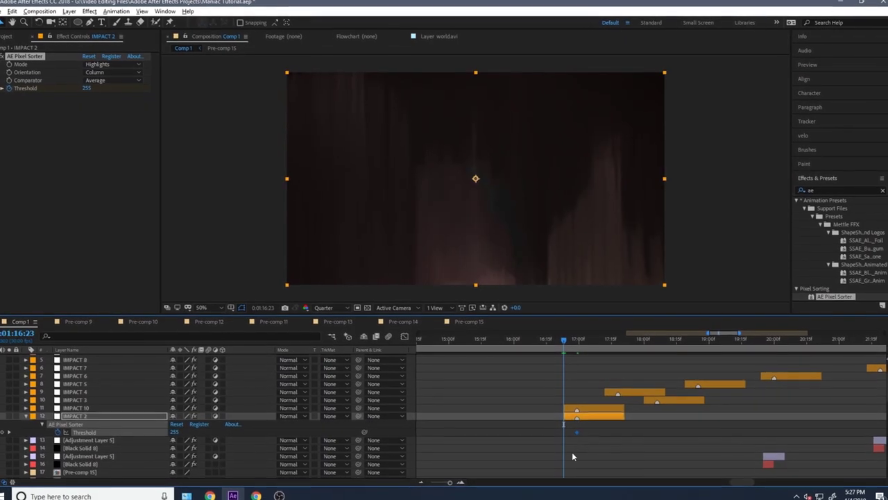
pyautogui.click(89, 86)
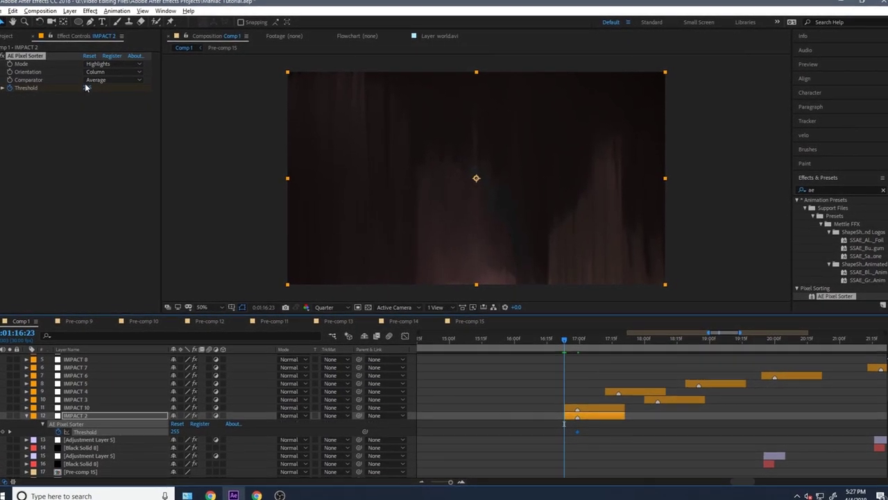
pyautogui.write('0')
pyautogui.press('Return')
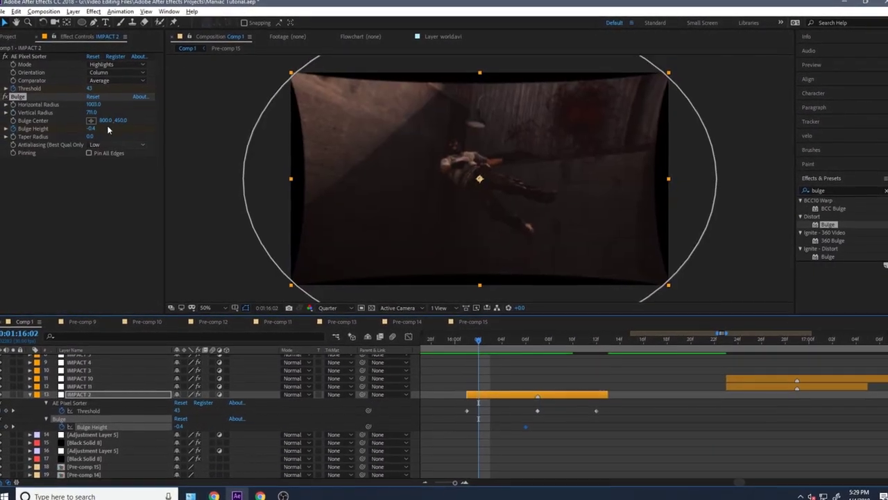
pyautogui.moveTo(91, 129); pyautogui.dragTo(69, 129)
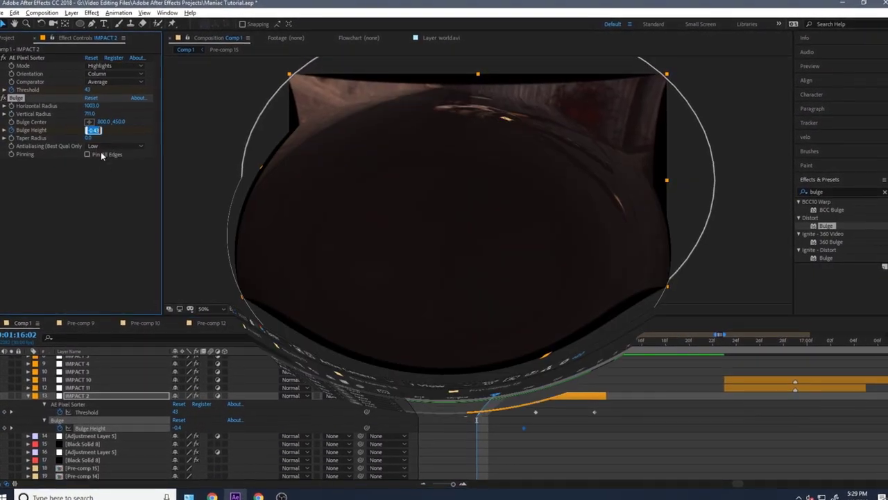
pyautogui.hotkey('ctrl', 'z')
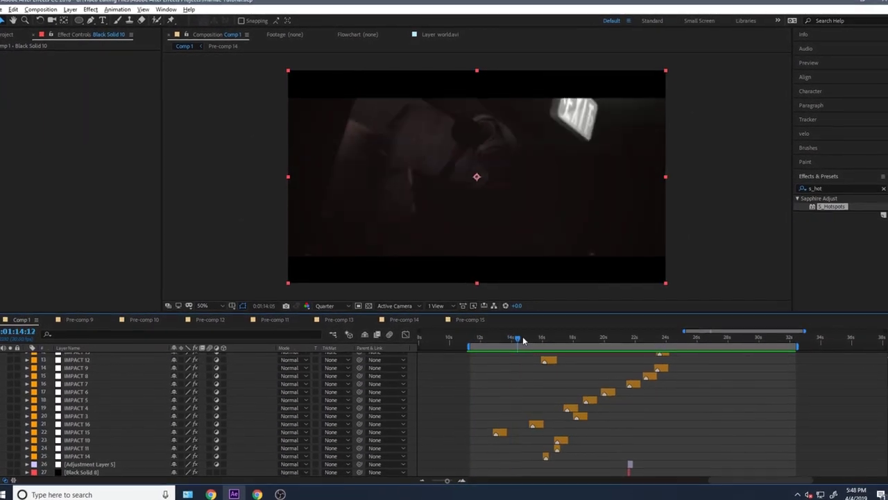
# Step: Add Comp 1 to the Render Queue from File > Export
pyautogui.click(5, 13)
pyautogui.moveTo(19, 163)
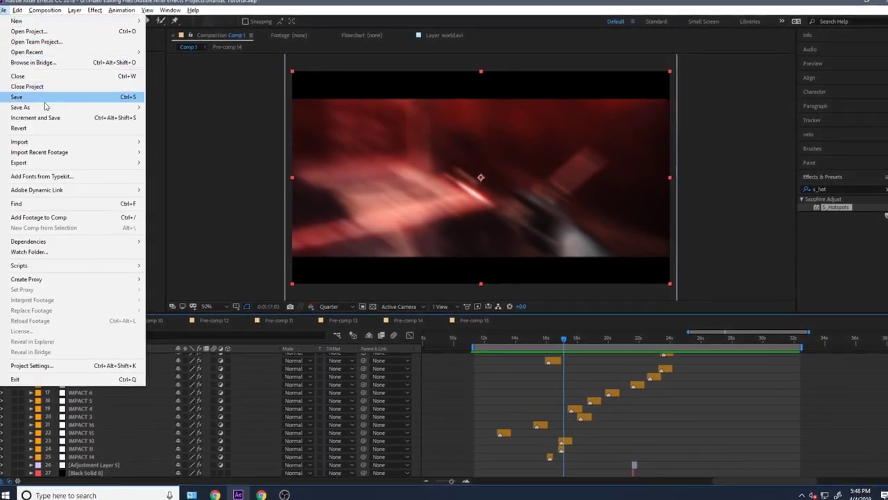
pyautogui.click(186, 174)
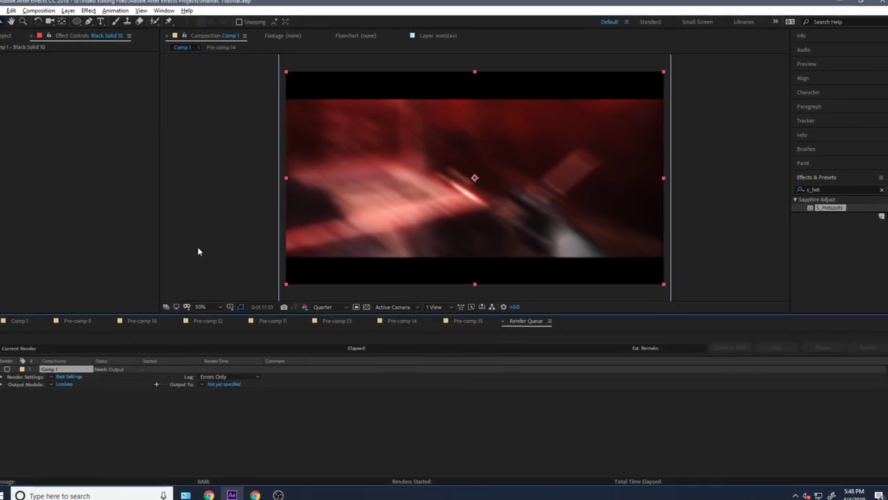